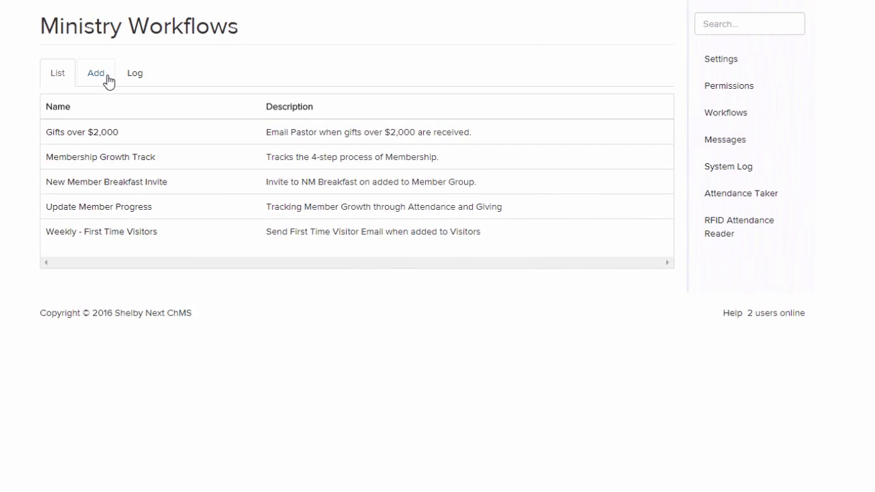
Create a new workflow named 'Test' with an Attendance trigger.
click(107, 75)
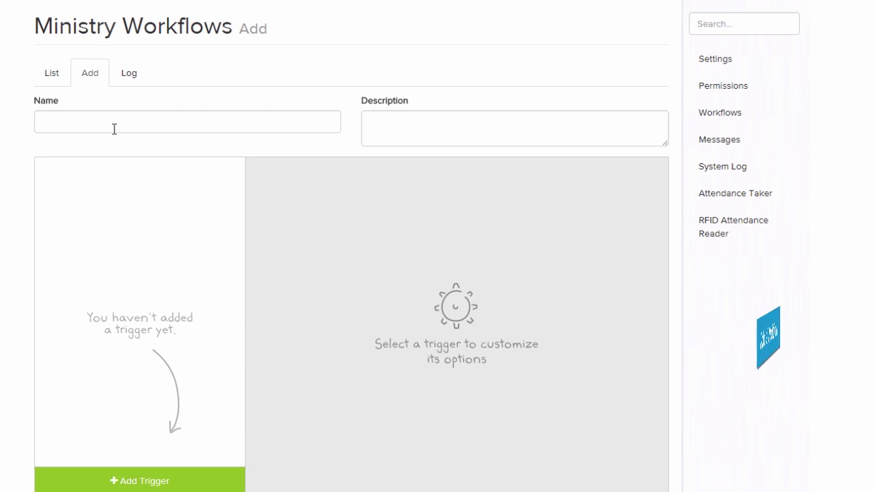
click(116, 125)
text(Test)
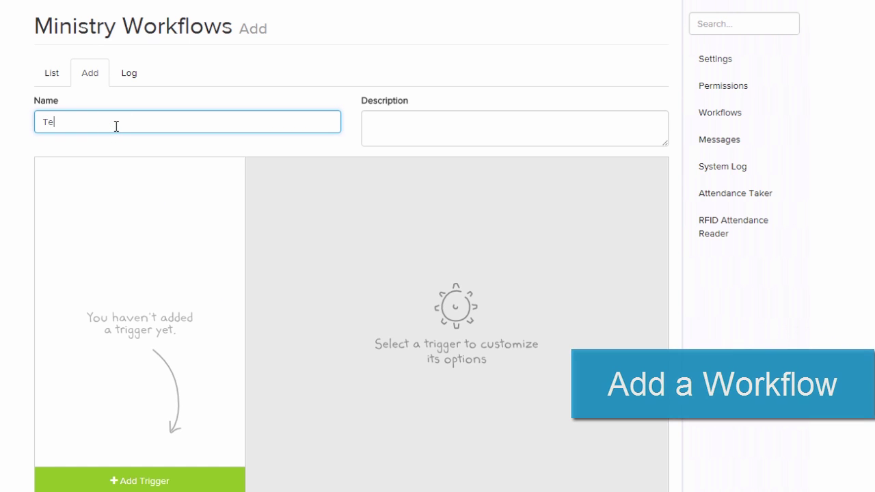
click(152, 483)
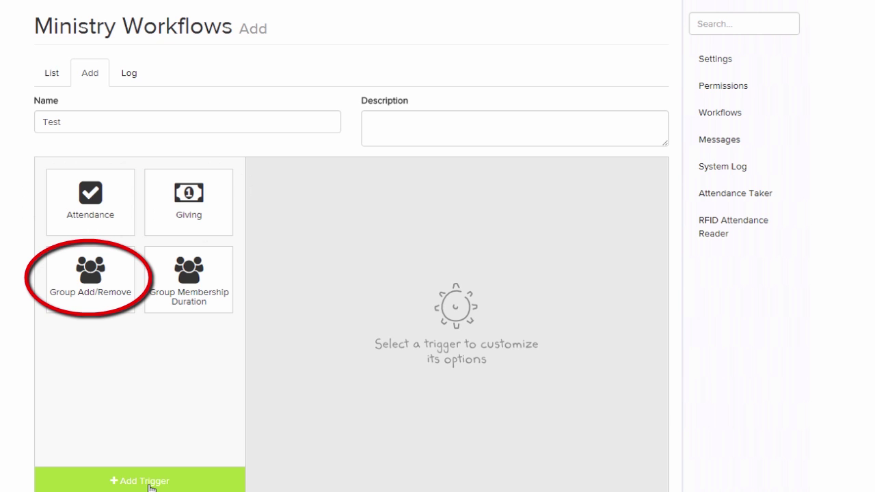
click(84, 216)
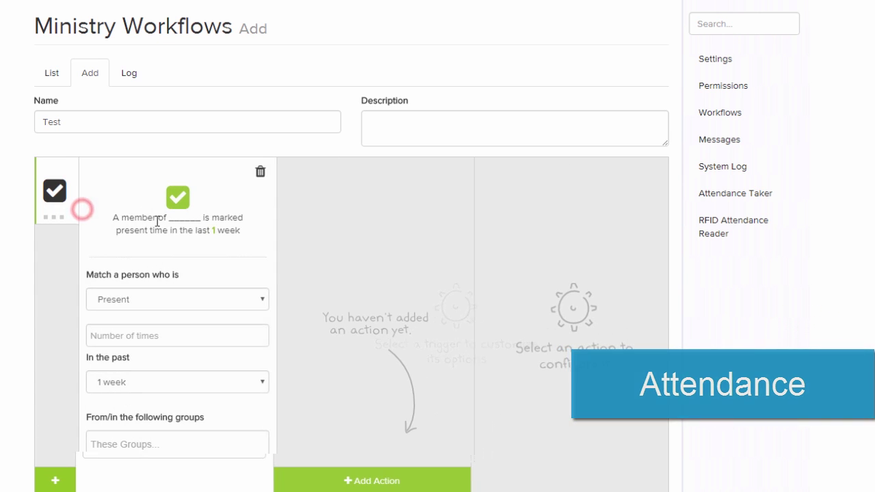
Match people marked Unexcused 4 times in 4 weeks in the Worship - 9:30 AM group.
click(192, 300)
click(172, 327)
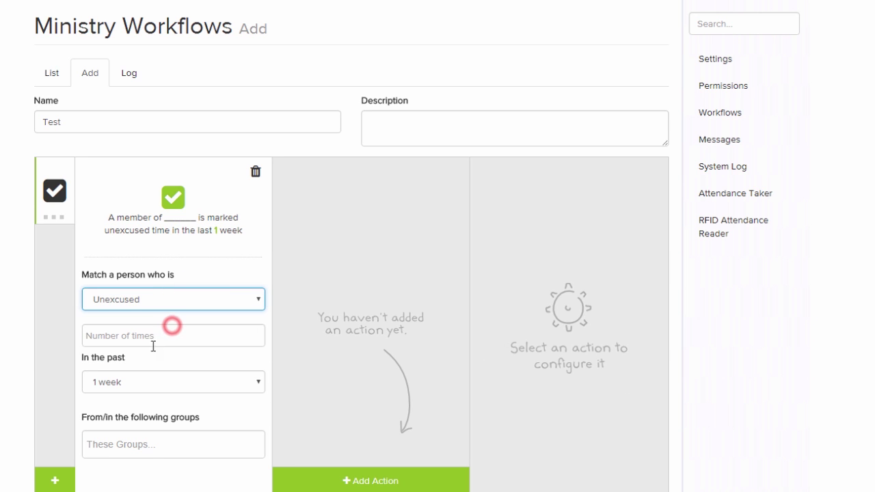
click(150, 340)
text(4)
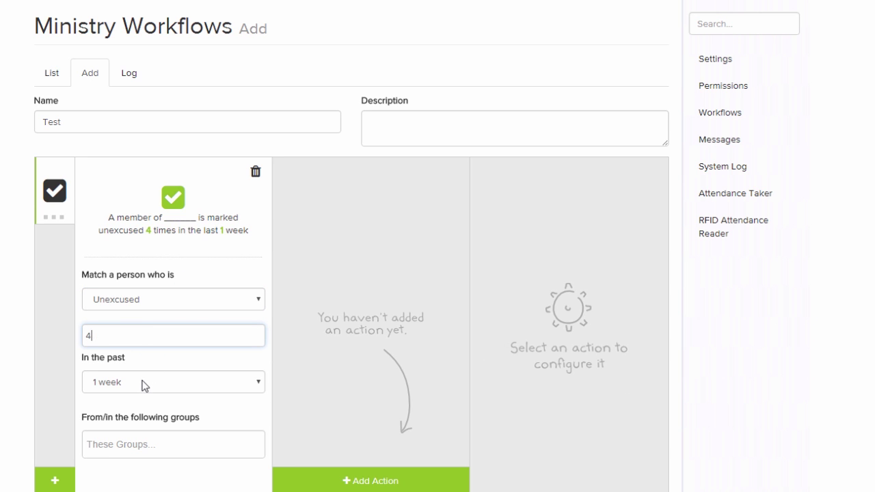
click(140, 382)
click(125, 173)
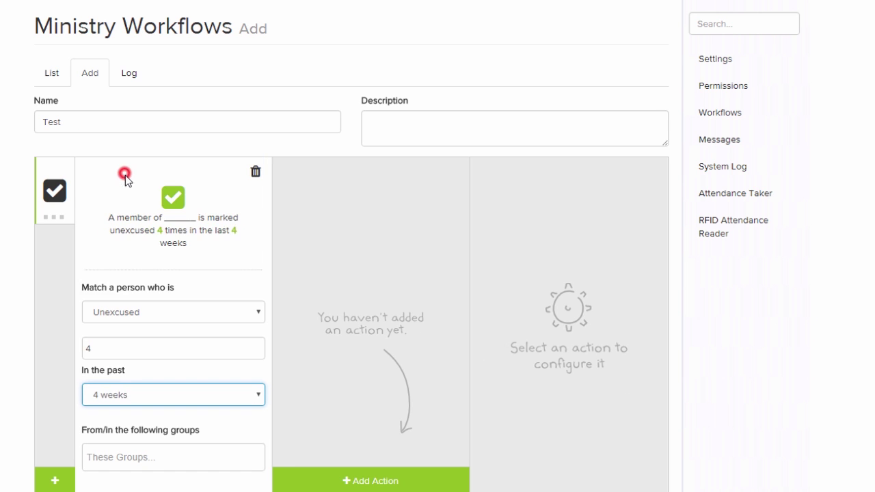
click(141, 459)
text(worshi)
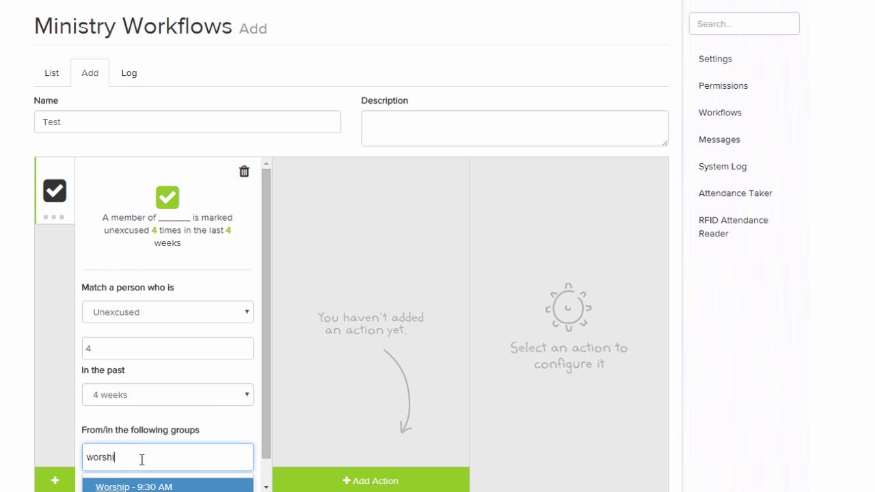
key(Return)
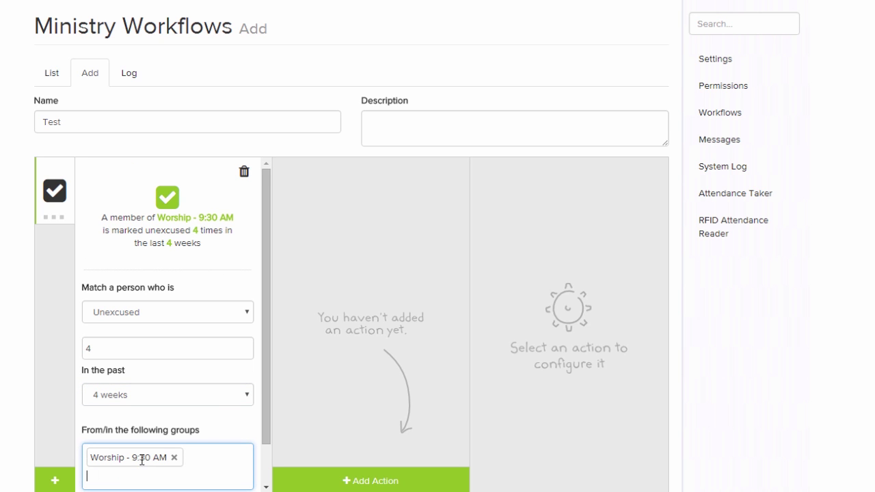
click(331, 483)
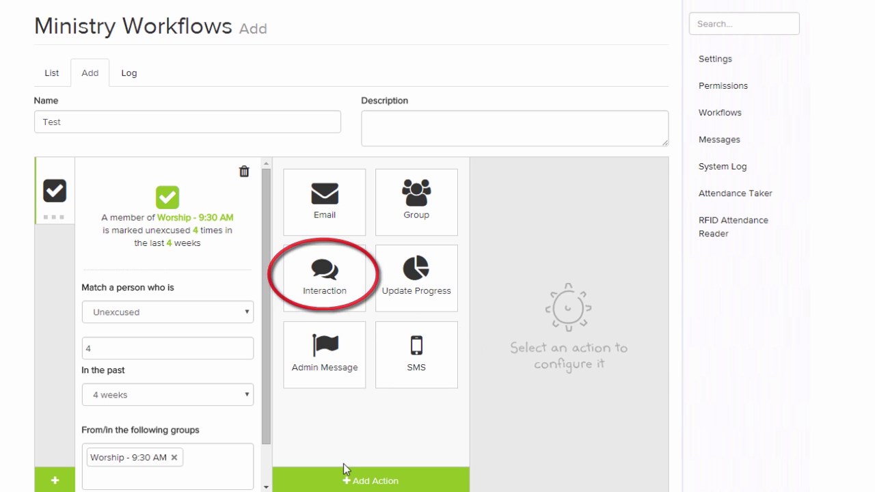
Add an Email action to the attendance trigger, addressed to the person.
click(342, 228)
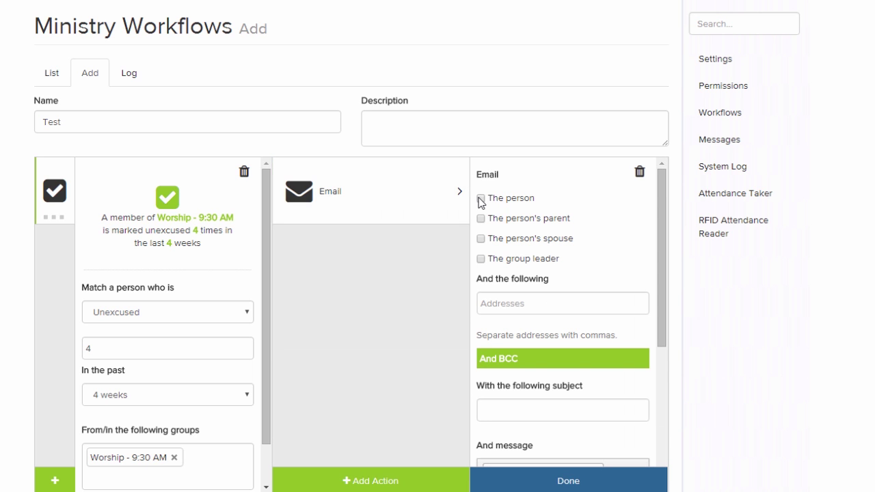
click(557, 306)
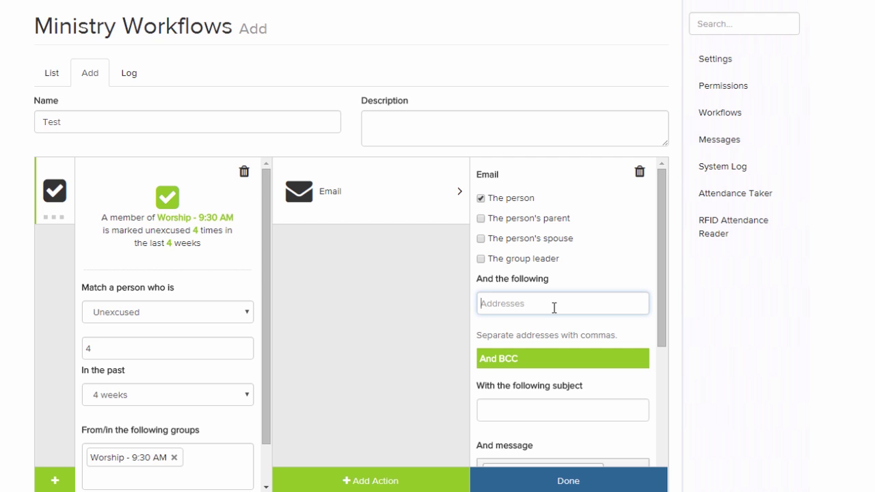
click(523, 365)
scroll(518, 366, down, 1)
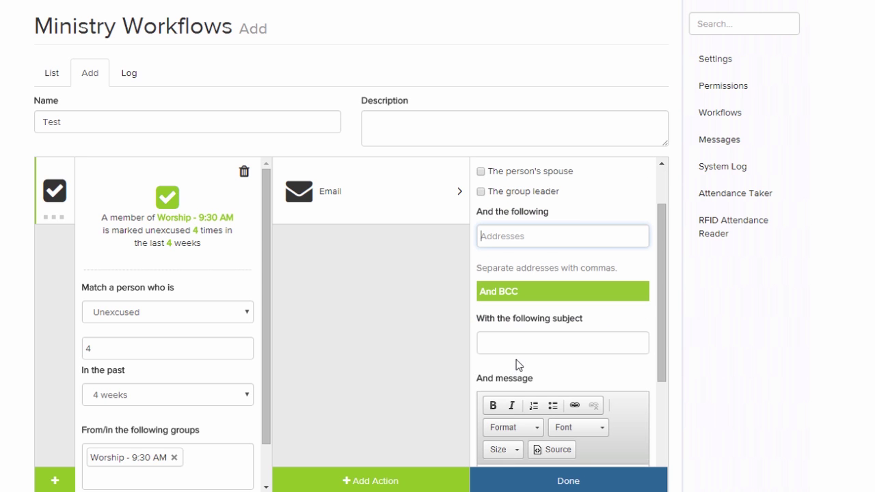
scroll(518, 346, down, 2)
Give the email subject 'We miss you!' and message 'Test', and finish the action.
click(532, 203)
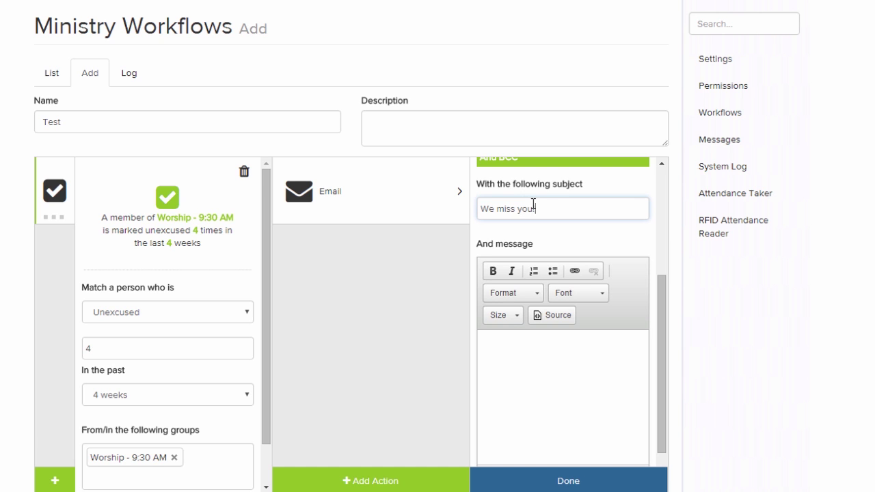
click(560, 362)
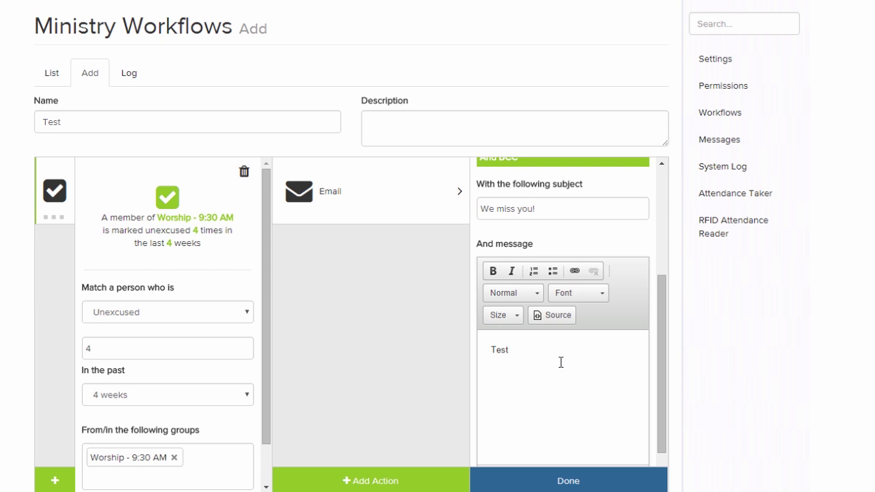
scroll(581, 362, down, 2)
click(567, 482)
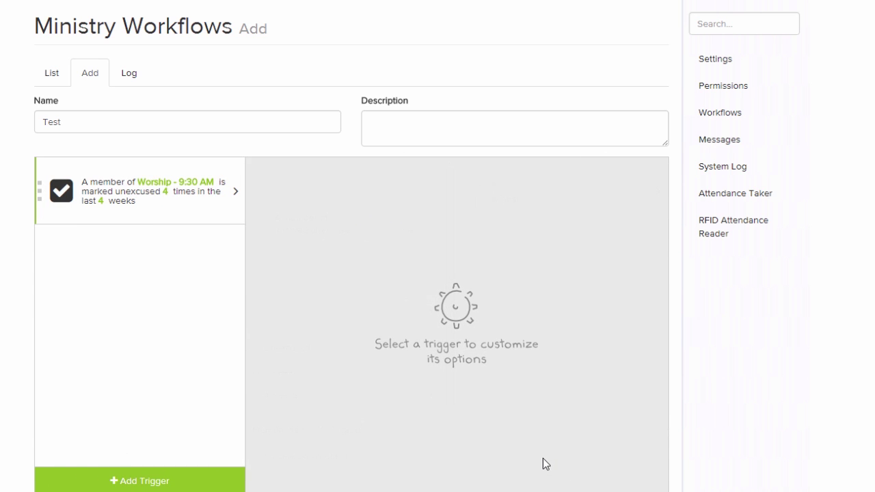
click(139, 481)
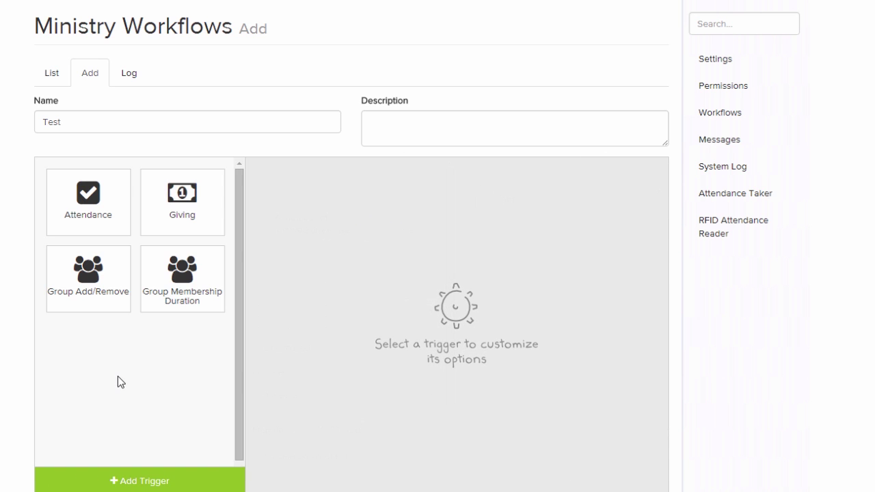
Add a Giving trigger for gifts greater than $500 in any category.
click(179, 216)
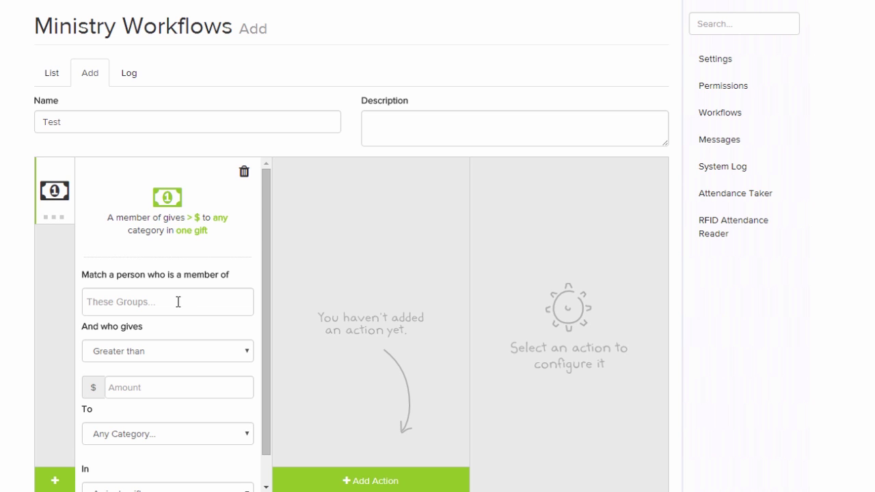
scroll(165, 311, down, 1)
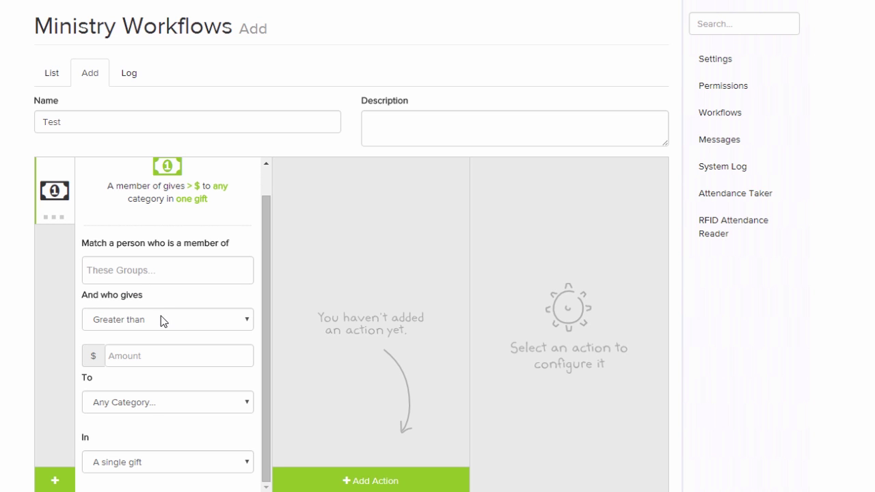
click(144, 320)
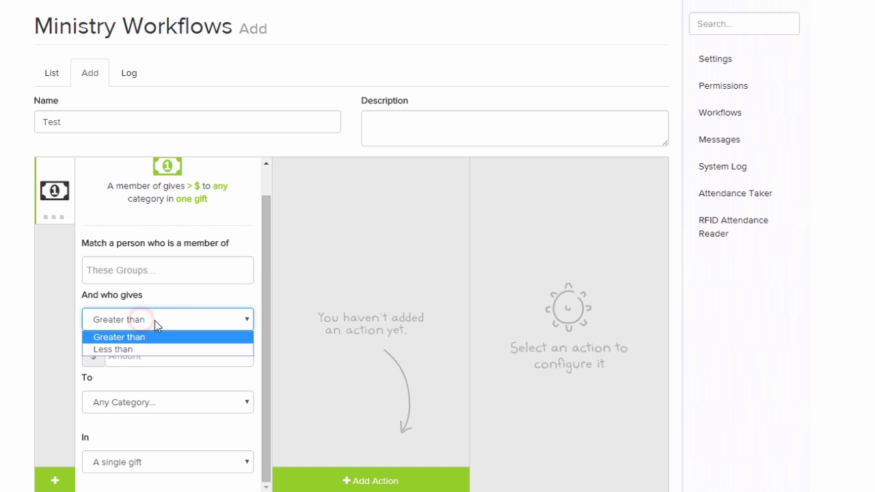
click(154, 320)
click(139, 355)
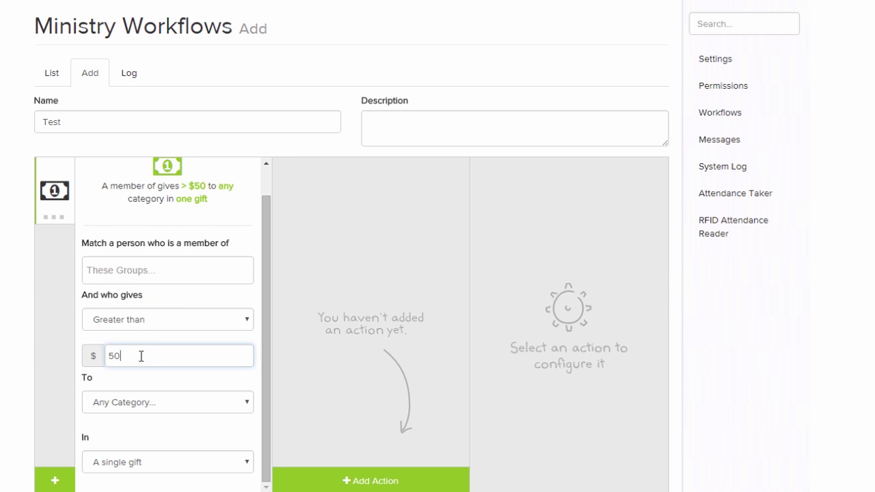
text(0)
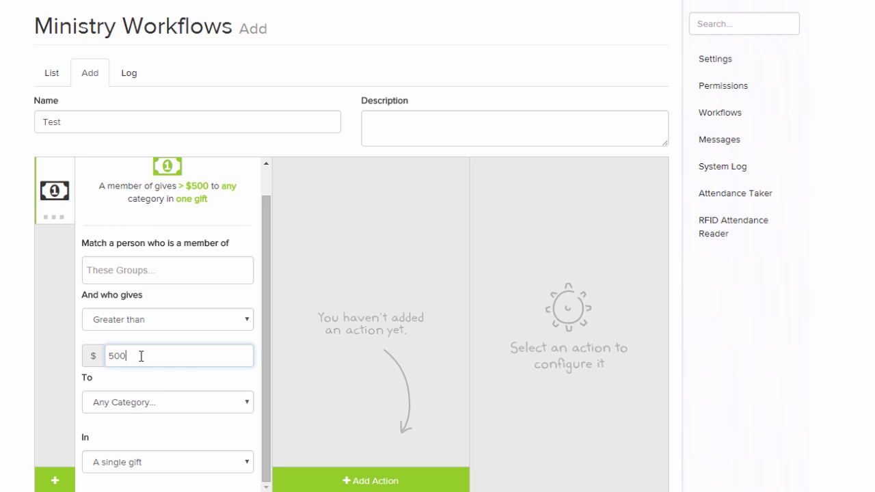
click(150, 404)
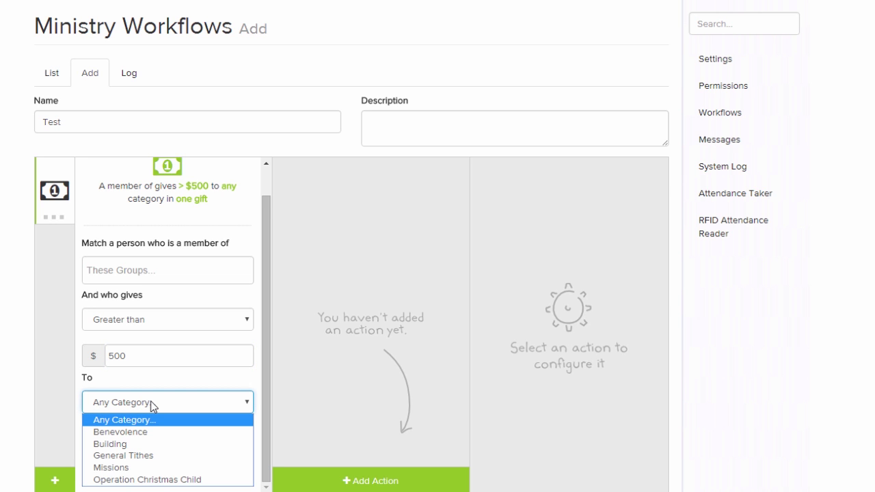
click(151, 403)
Restrict the giving window to the last 10 weeks, then add a Group Add/Remove trigger.
scroll(159, 446, down, 1)
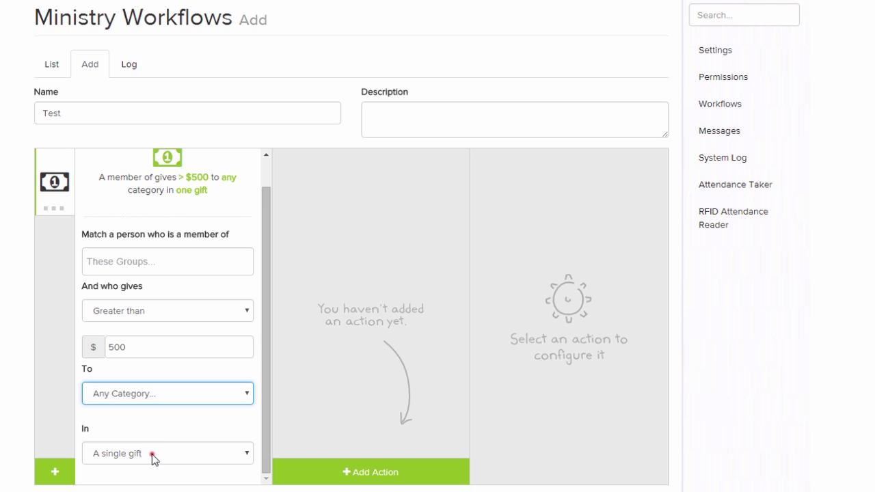
click(152, 454)
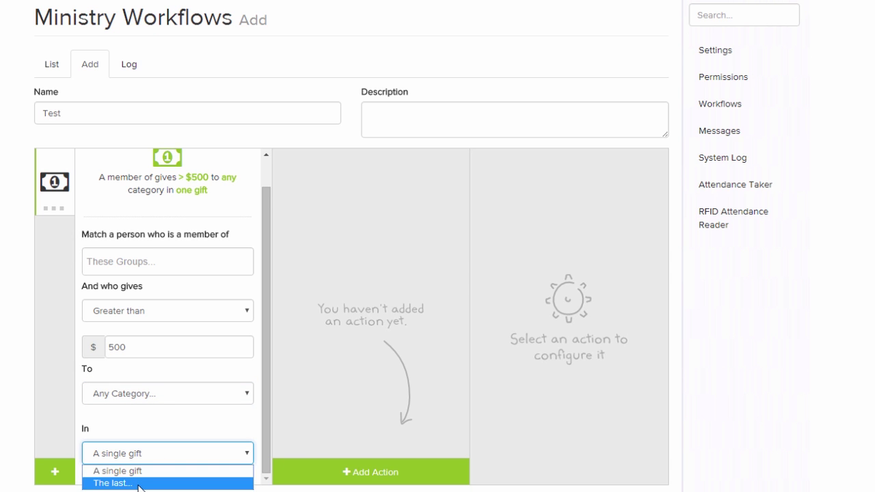
click(141, 481)
scroll(212, 408, down, 1)
click(153, 463)
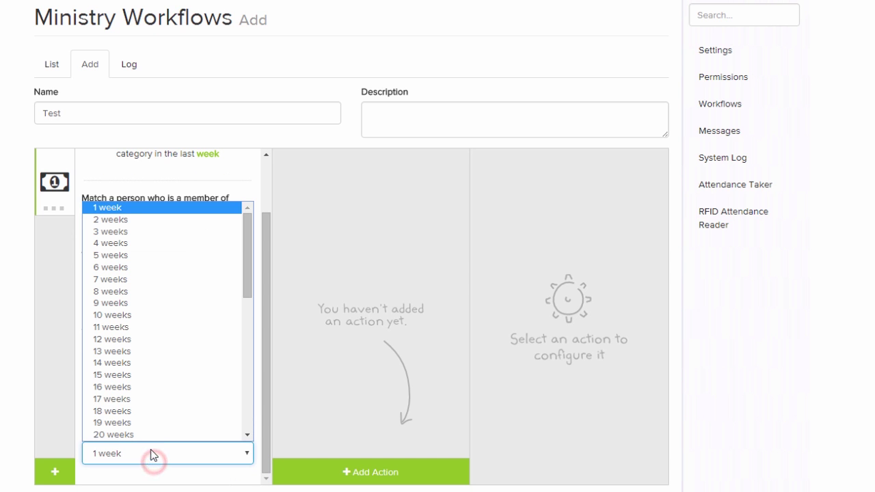
click(121, 315)
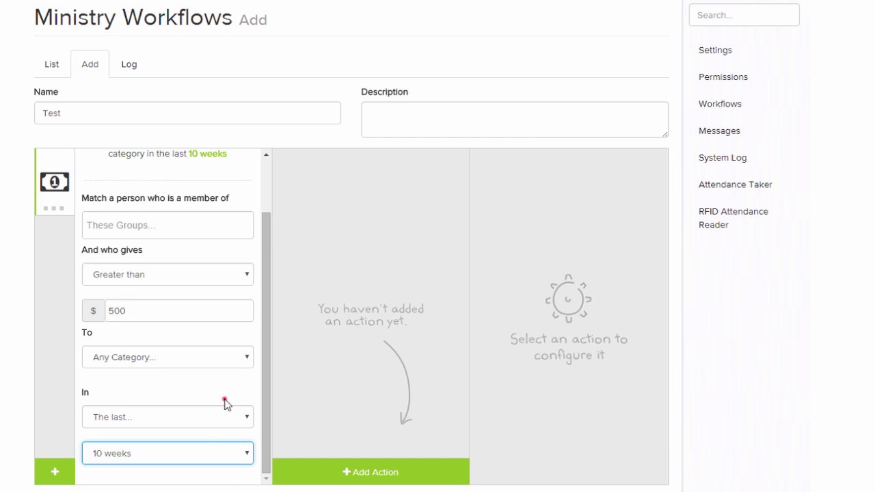
scroll(225, 404, up, 2)
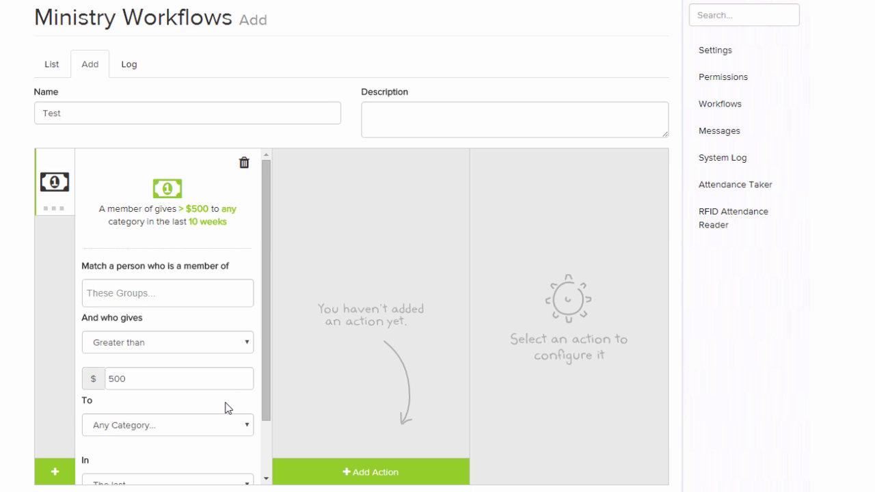
click(325, 475)
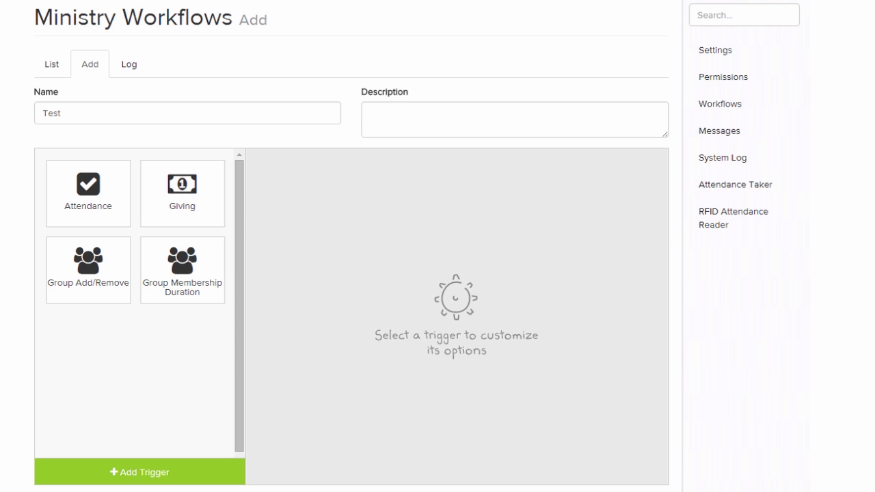
click(79, 290)
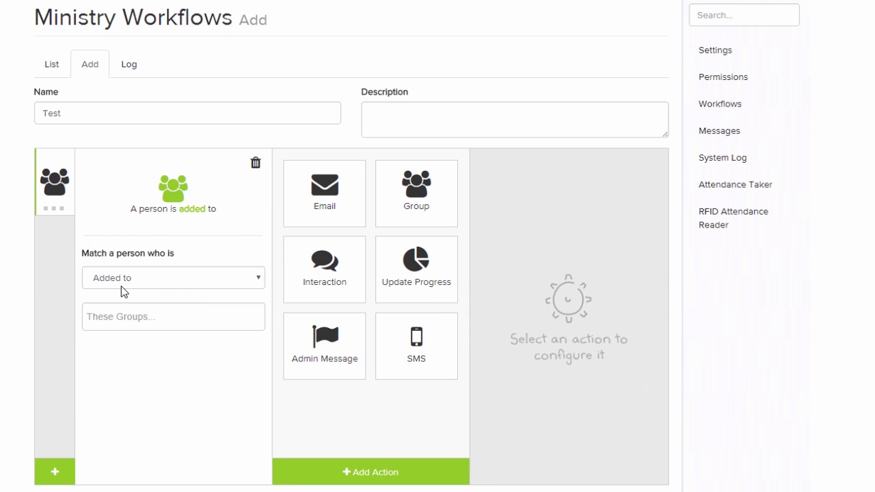
Set the group trigger to fire for people added to New Members.
click(152, 316)
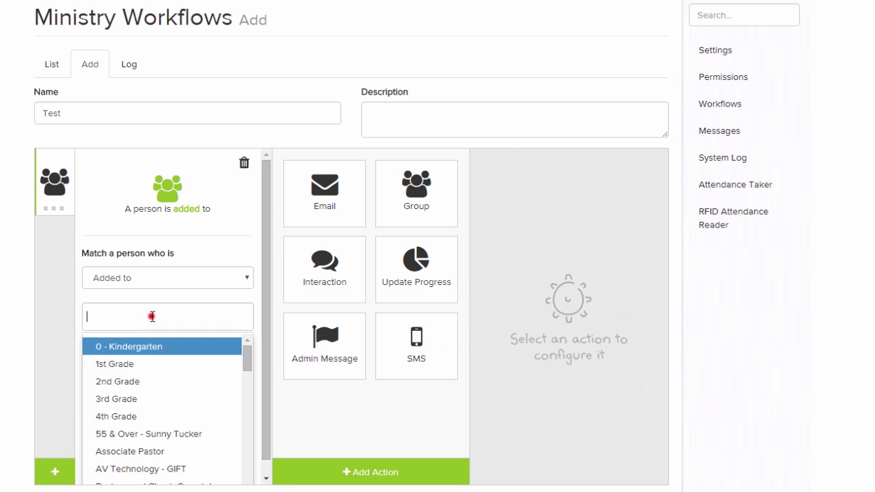
text(New)
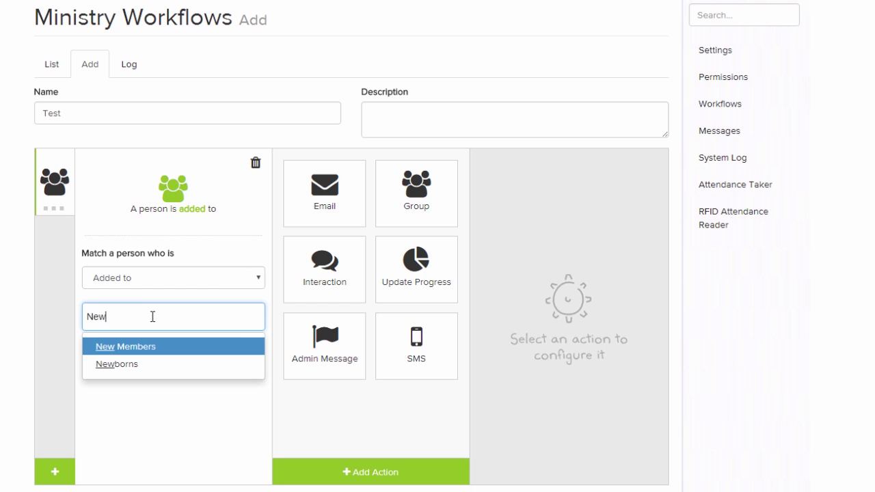
key(Return)
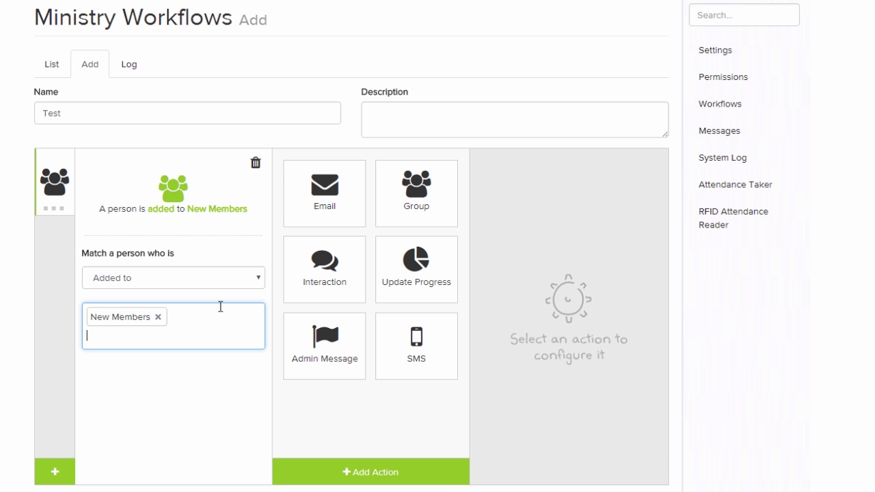
Add an Email action addressed to the added person and the group leader.
click(316, 211)
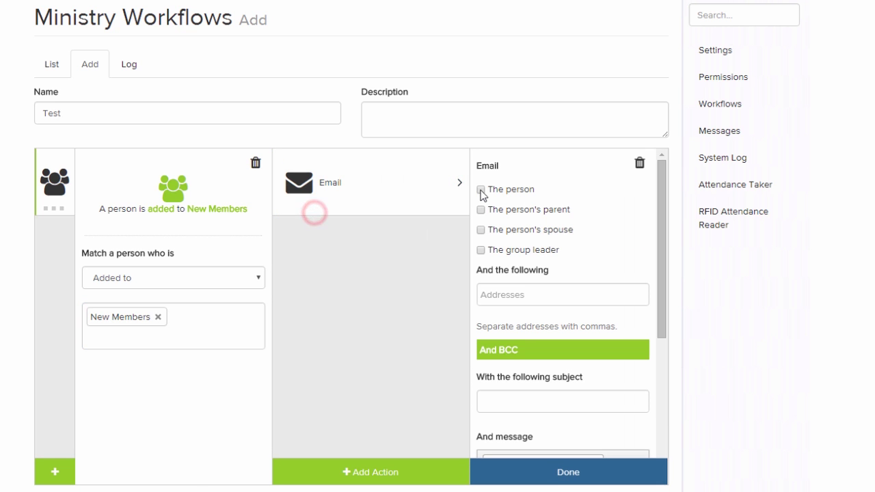
click(480, 190)
click(482, 251)
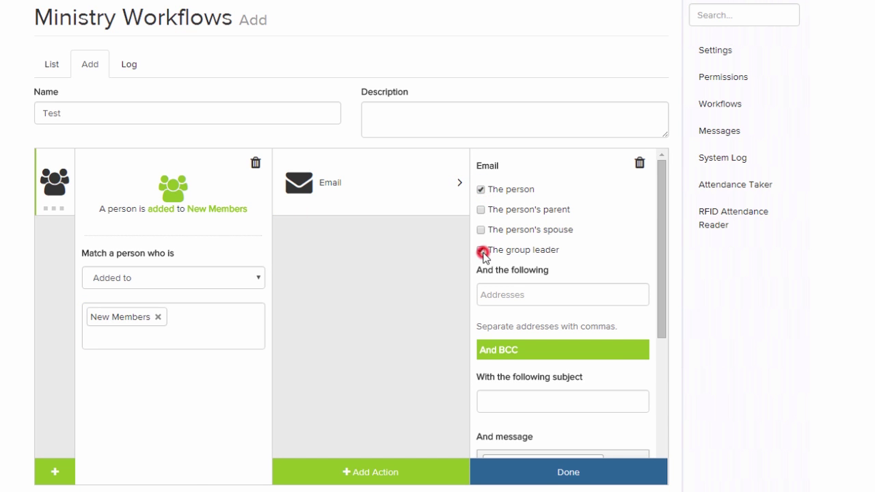
scroll(572, 342, down, 1)
click(564, 333)
scroll(567, 332, down, 1)
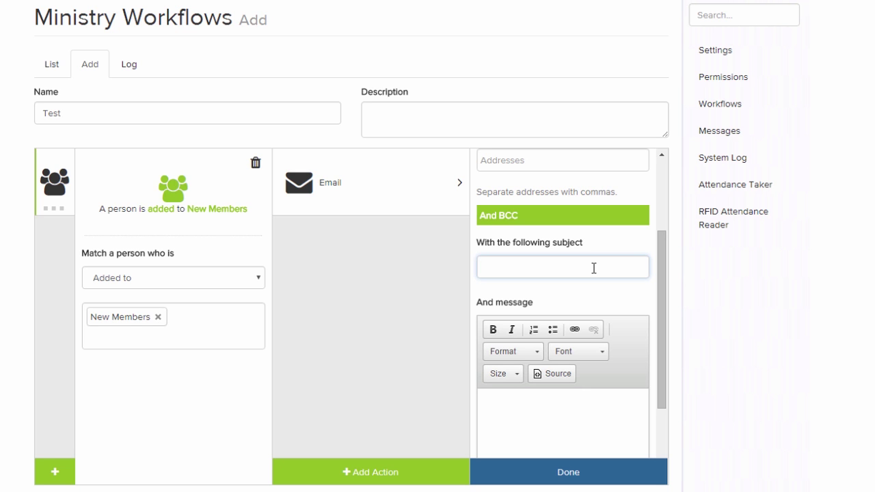
Add an Interaction action of type Phone Call to the New Members trigger.
click(355, 472)
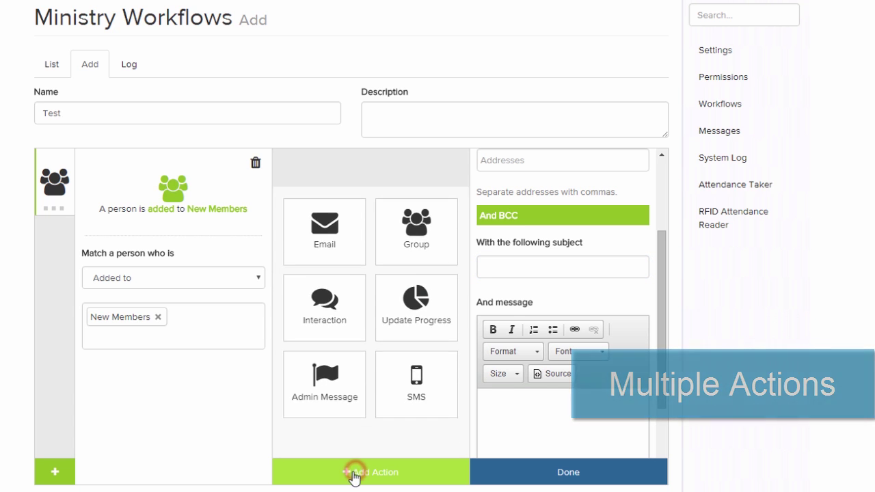
click(335, 277)
click(534, 193)
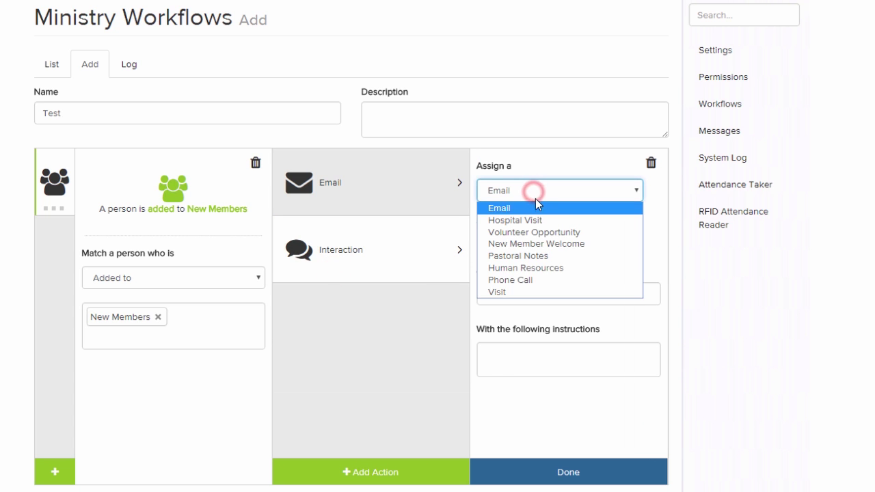
click(537, 279)
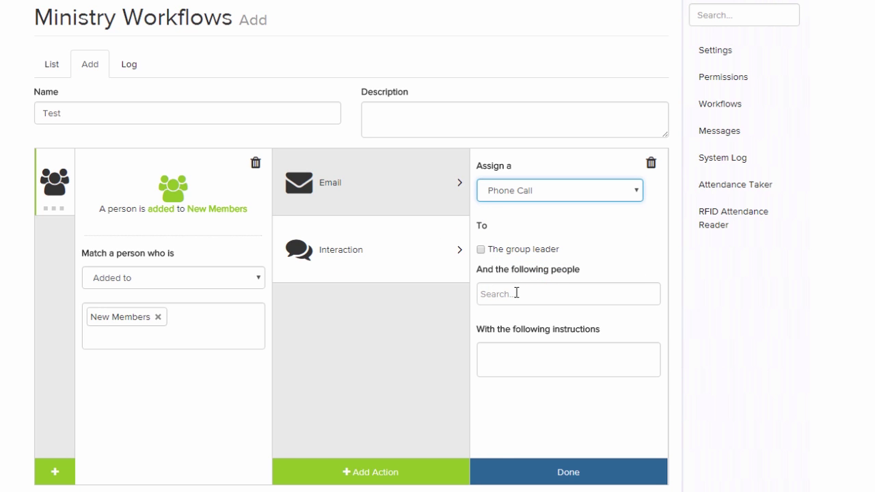
click(373, 477)
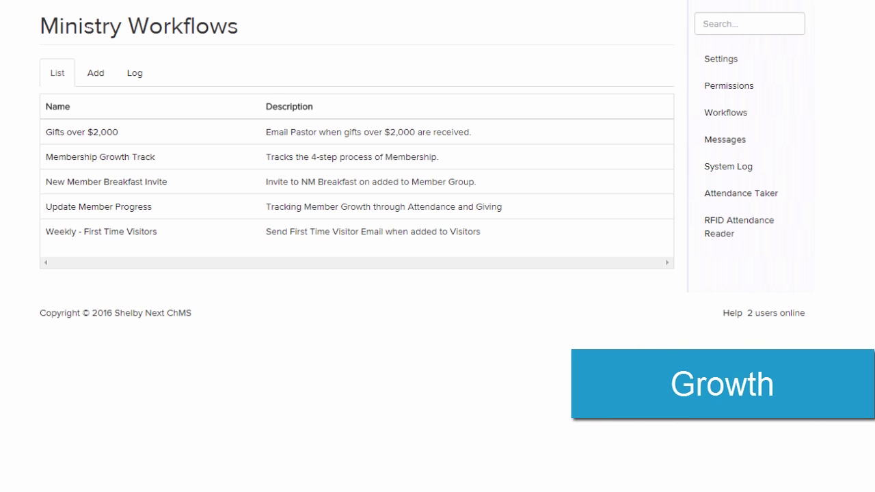
Open Membership Growth Track and review the Grow 101 and Grow 201 triggers' group actions.
click(117, 159)
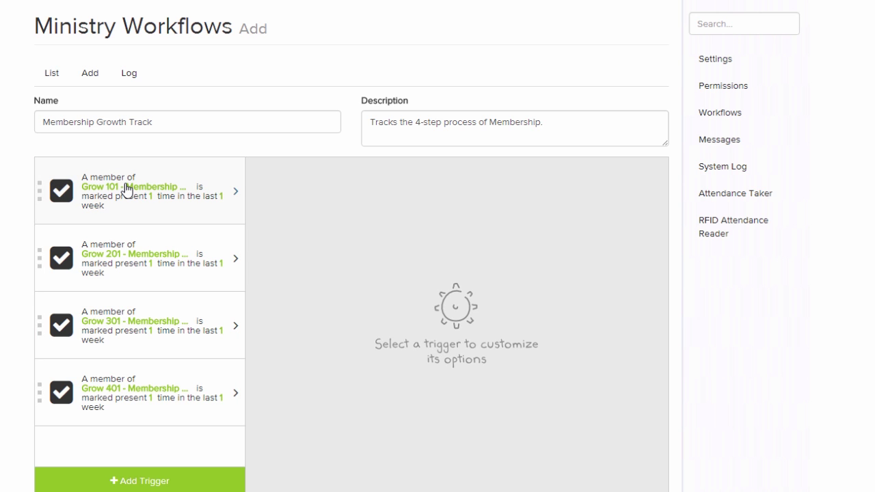
click(127, 189)
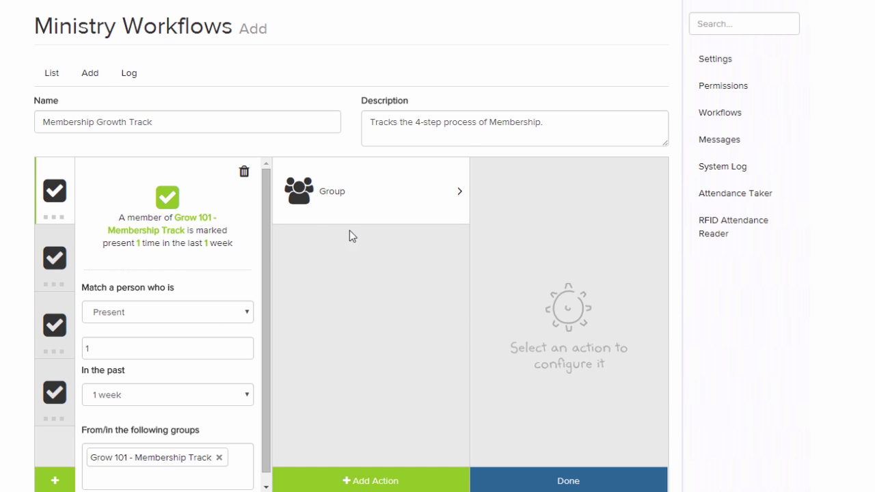
click(355, 194)
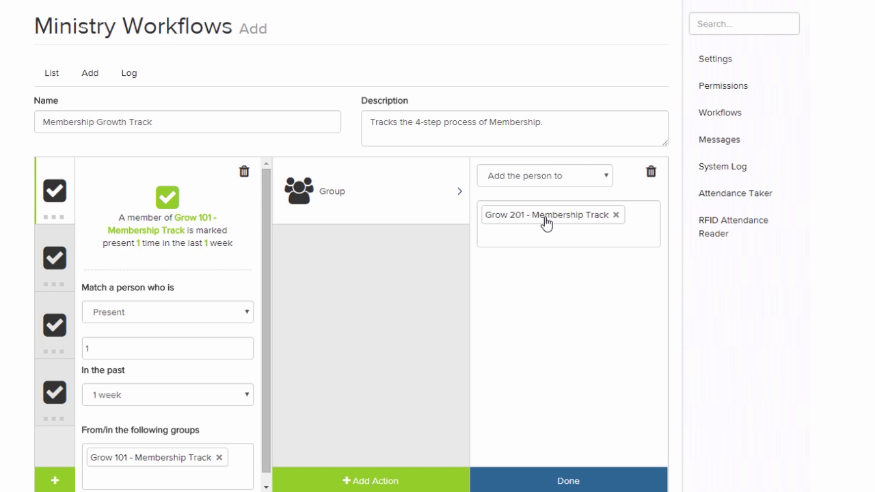
click(563, 479)
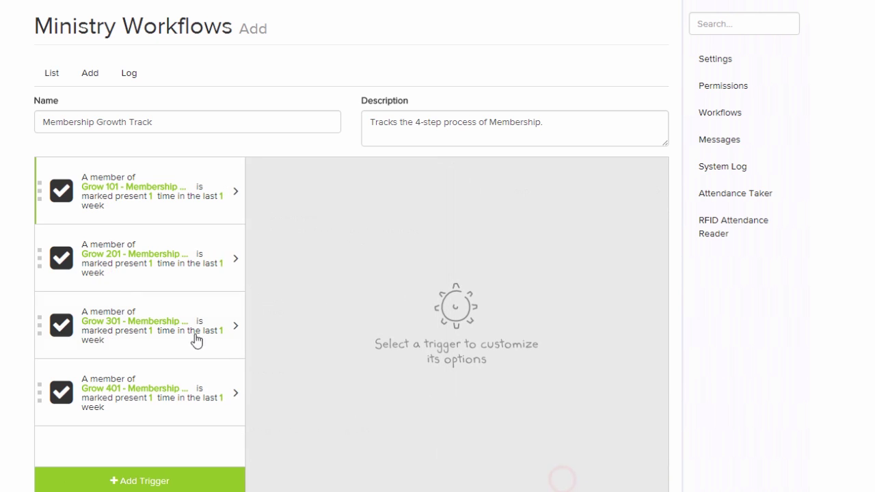
click(122, 268)
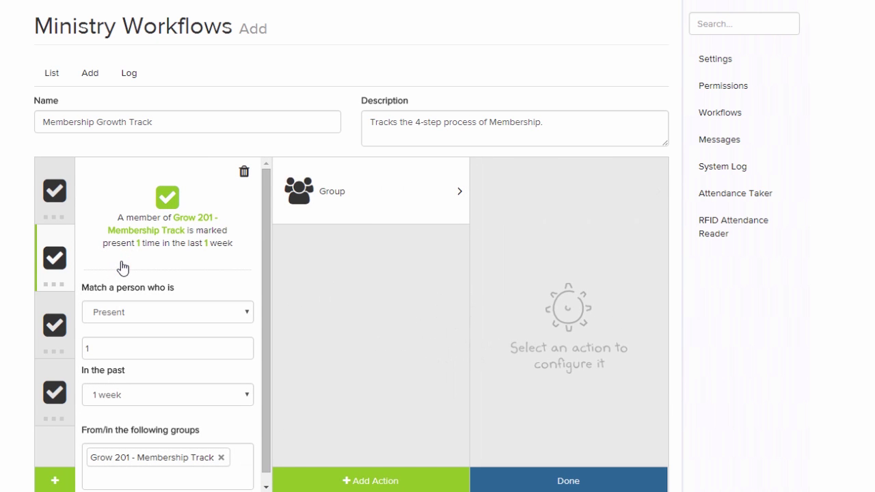
click(357, 197)
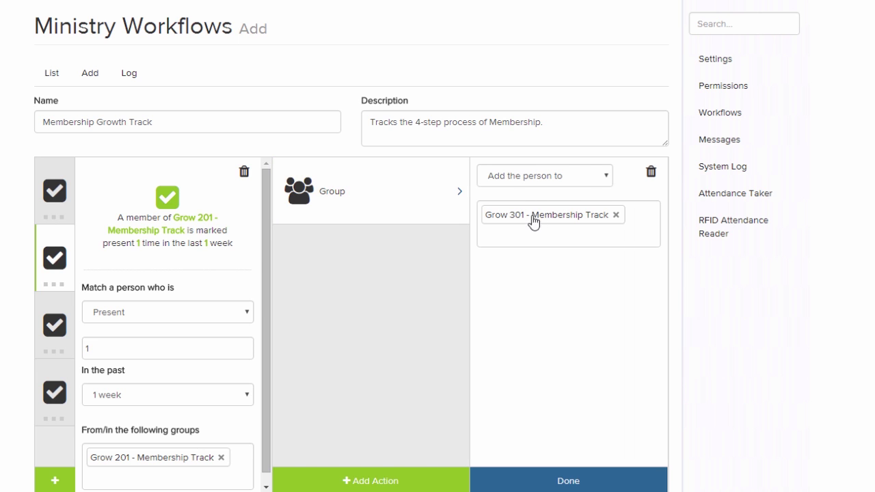
click(551, 478)
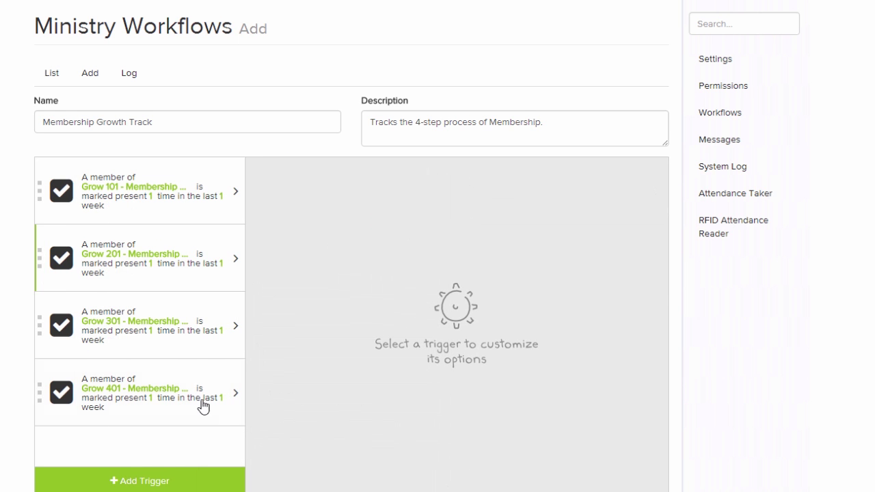
Review the Grow 401 trigger's New Members group action and its completion email.
click(143, 396)
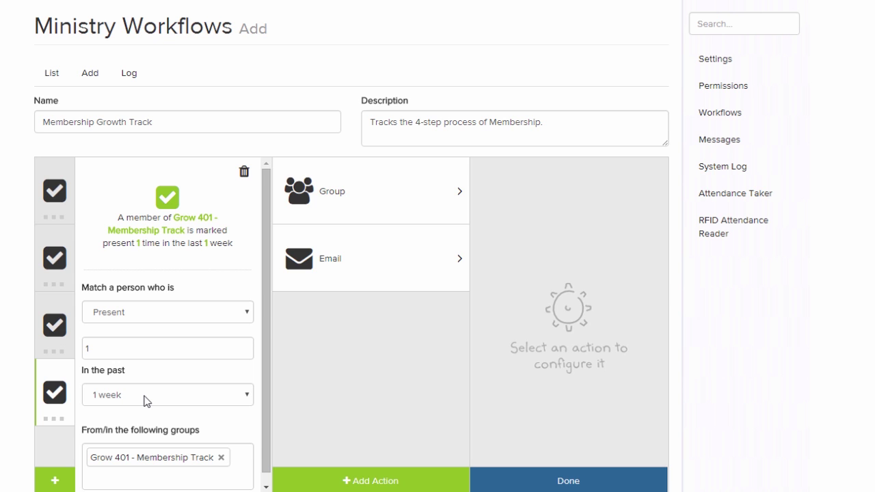
click(376, 205)
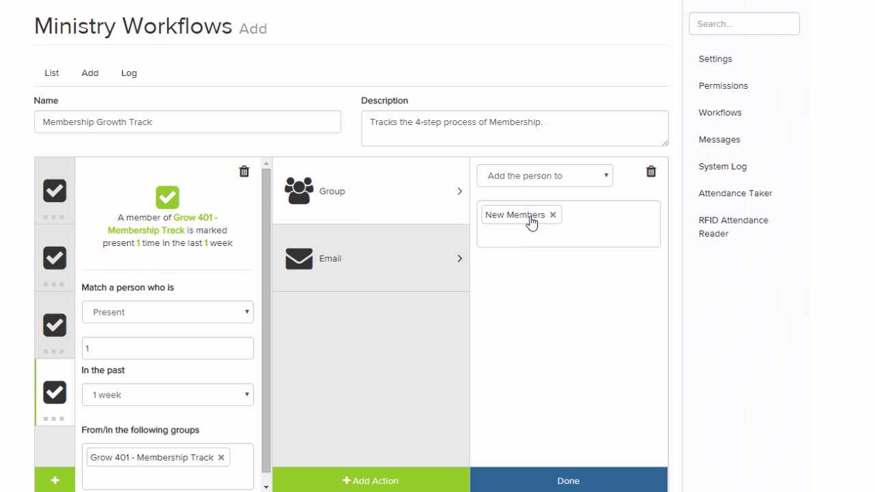
click(358, 273)
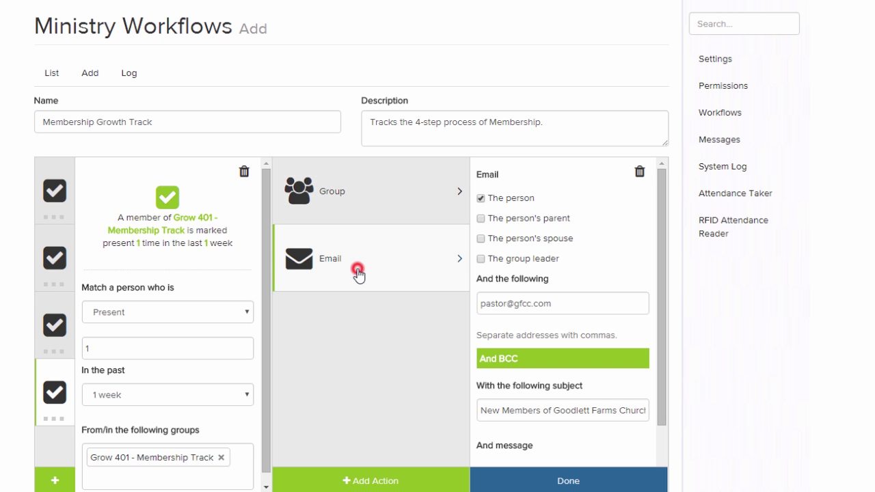
mouse_move(662, 233)
mouse_down()
mouse_move(674, 337)
mouse_move(678, 294)
mouse_move(663, 226)
mouse_up()
Append an Update Progress action to Grow 401, after its Group and Email actions.
click(374, 482)
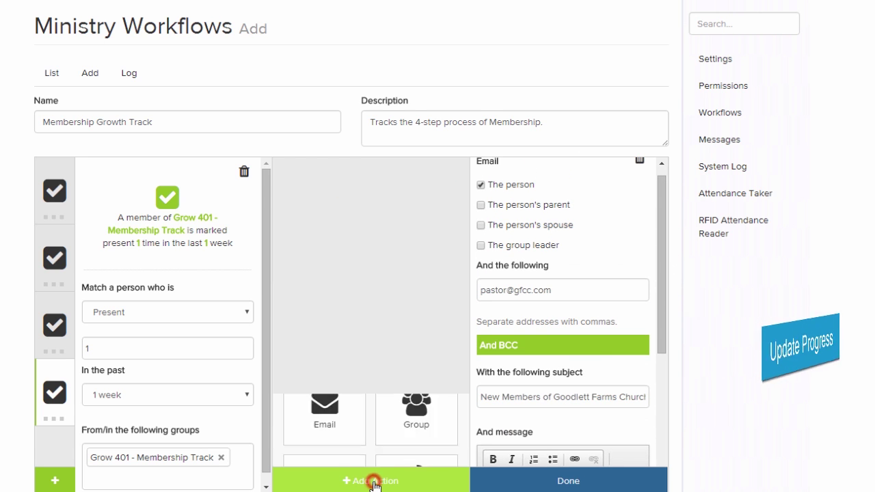
click(411, 294)
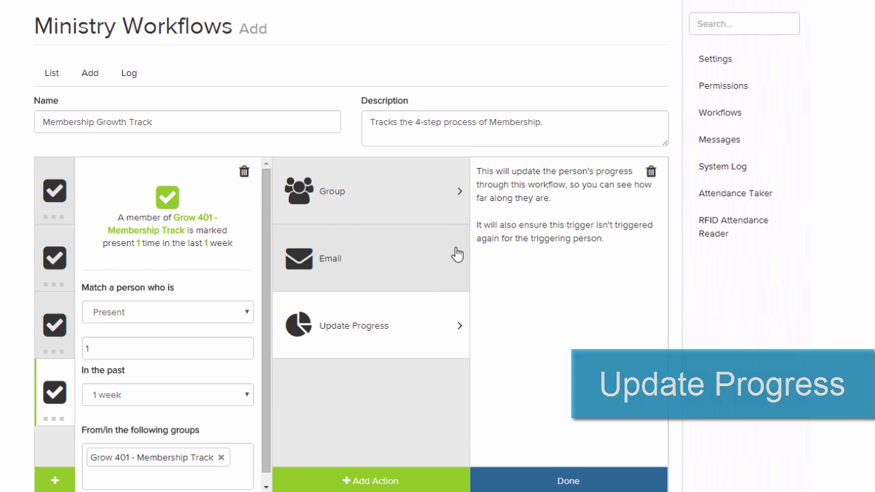